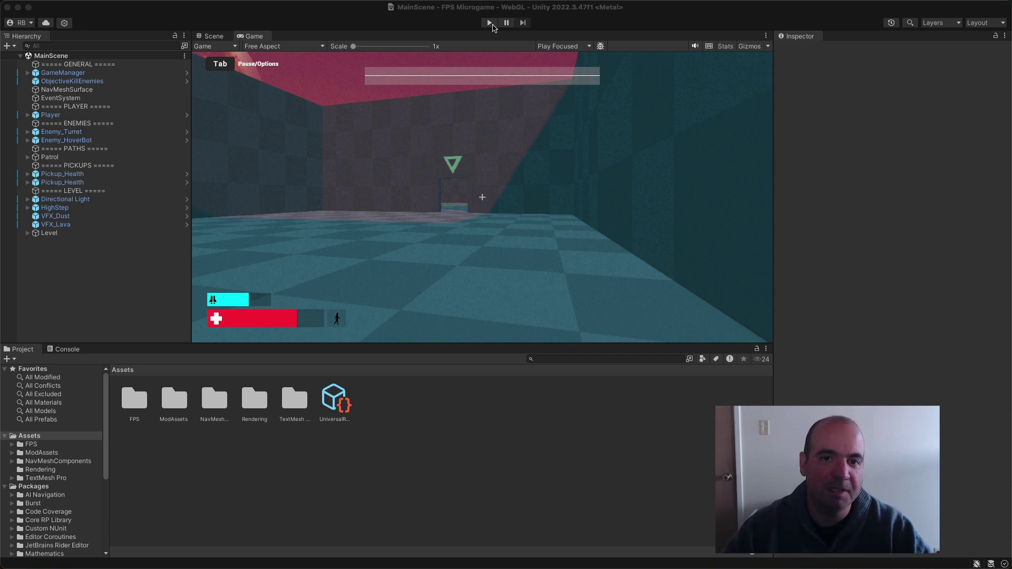
Play-test the FPS Microgame in the editor, shooting an enemy in the red room, then stop
click(490, 24)
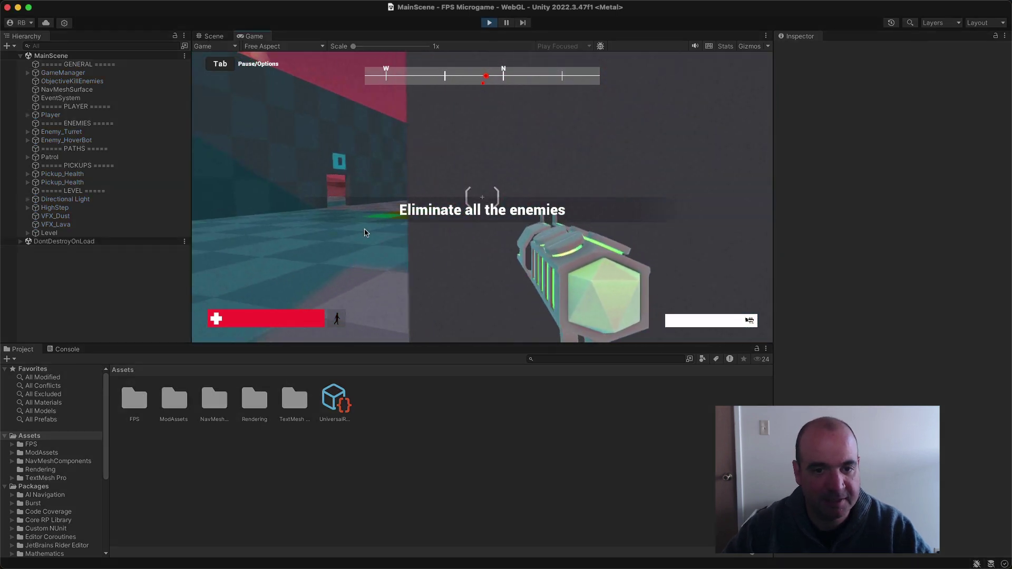
key(w)
click(482, 198)
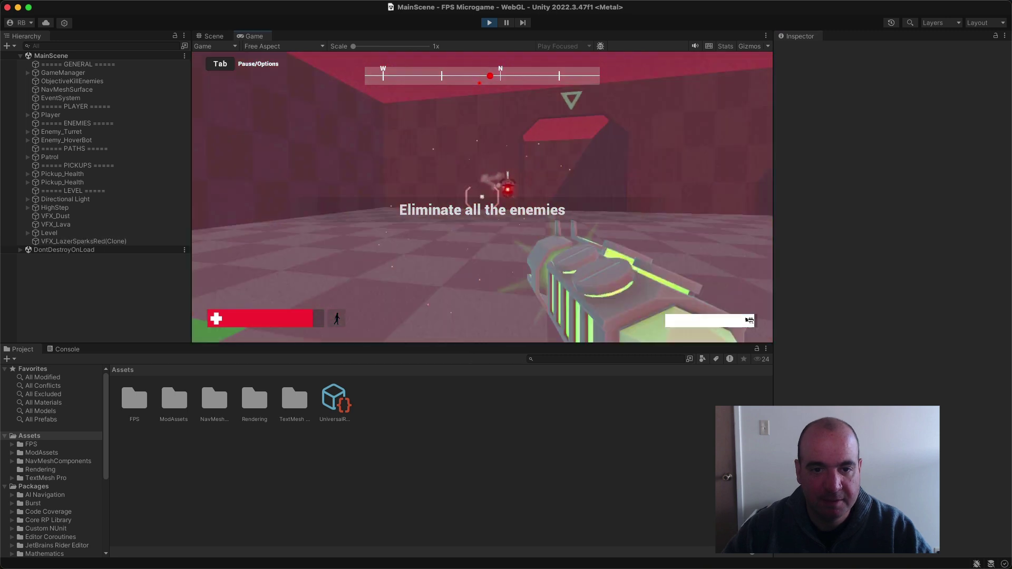
click(483, 198)
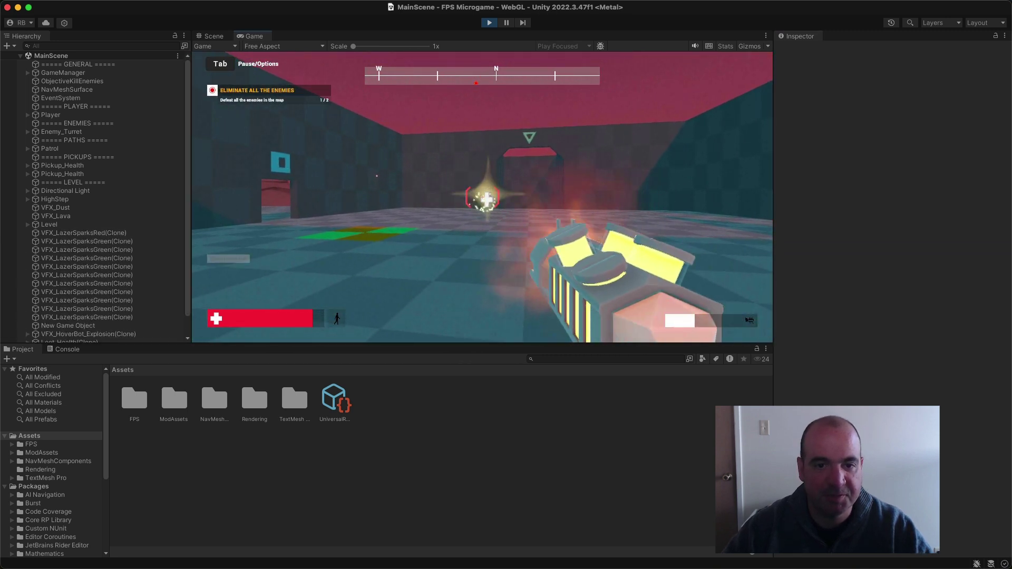
key(Escape)
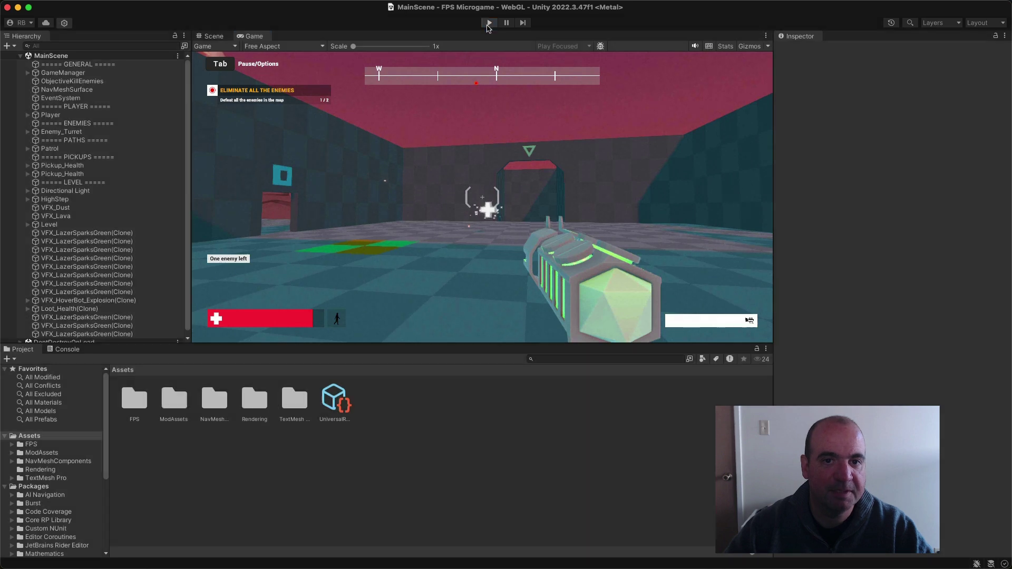
click(490, 22)
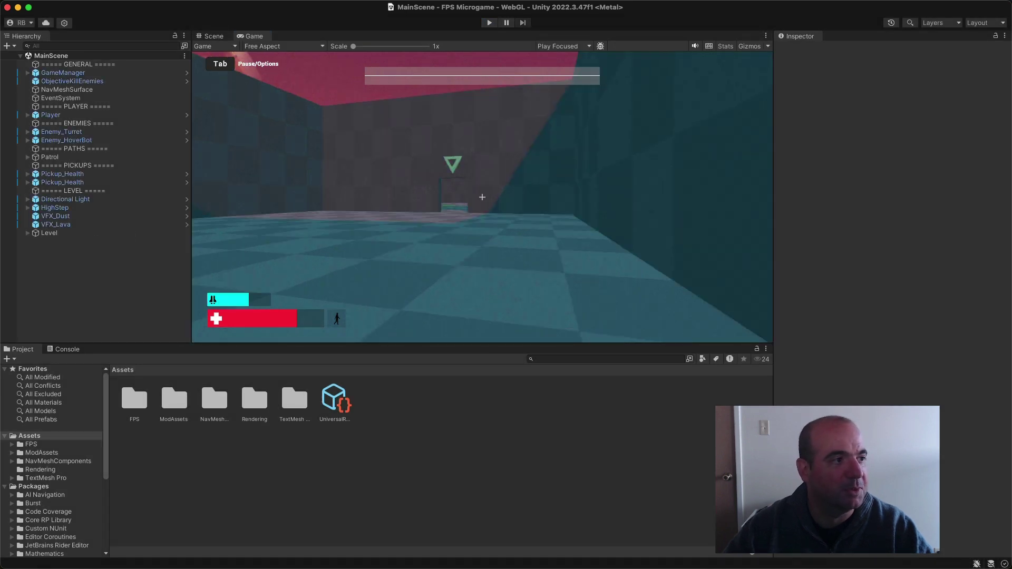
Build and run the WebGL game into Downloads, then start it in the browser
key(super+shift+b)
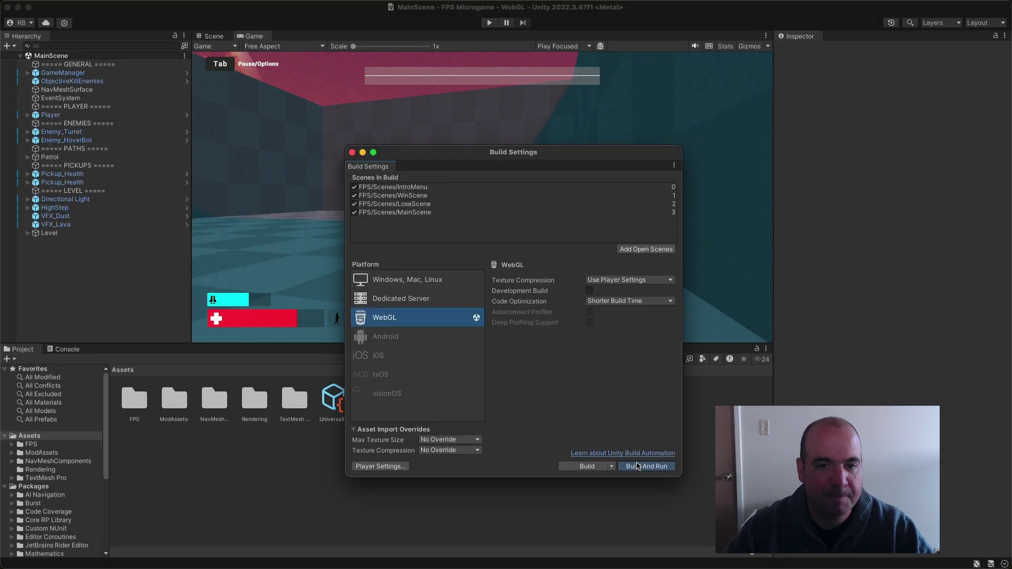
click(637, 466)
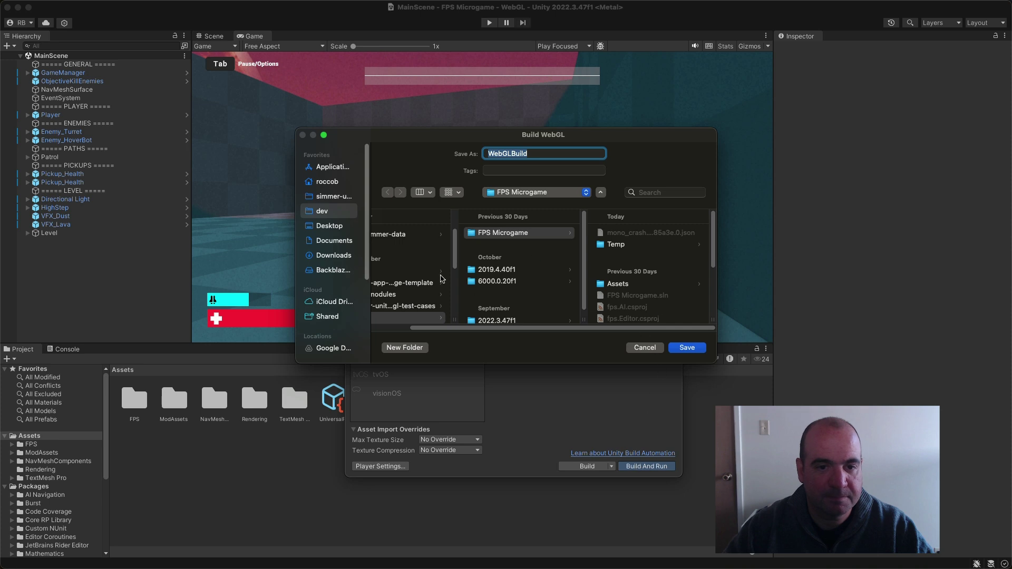
click(335, 254)
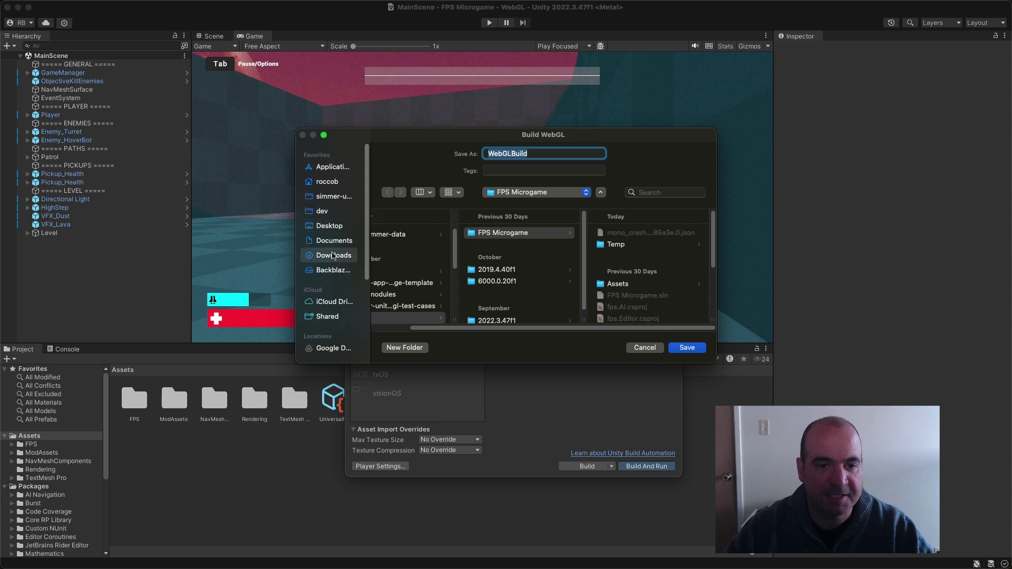
click(687, 348)
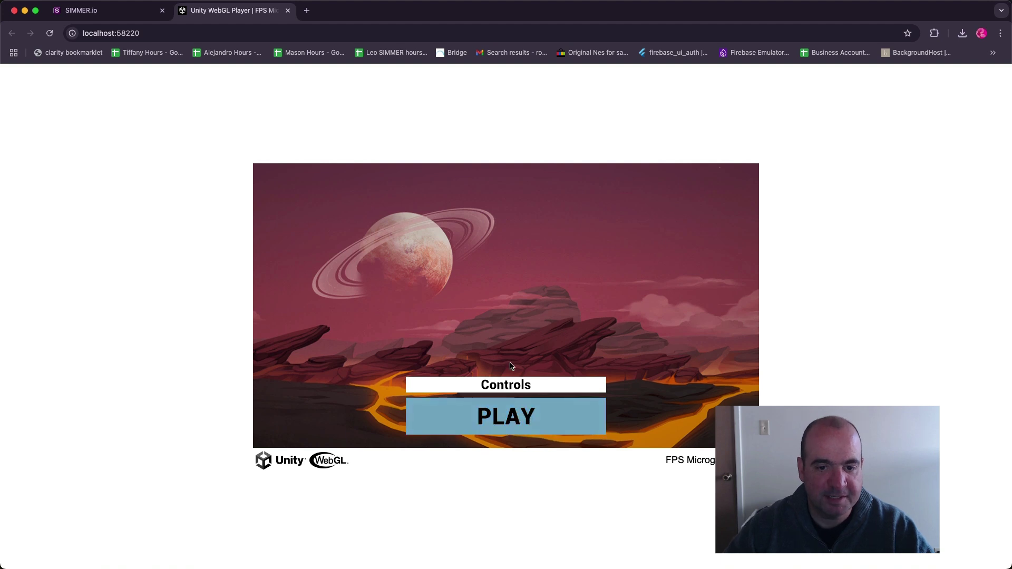
click(526, 422)
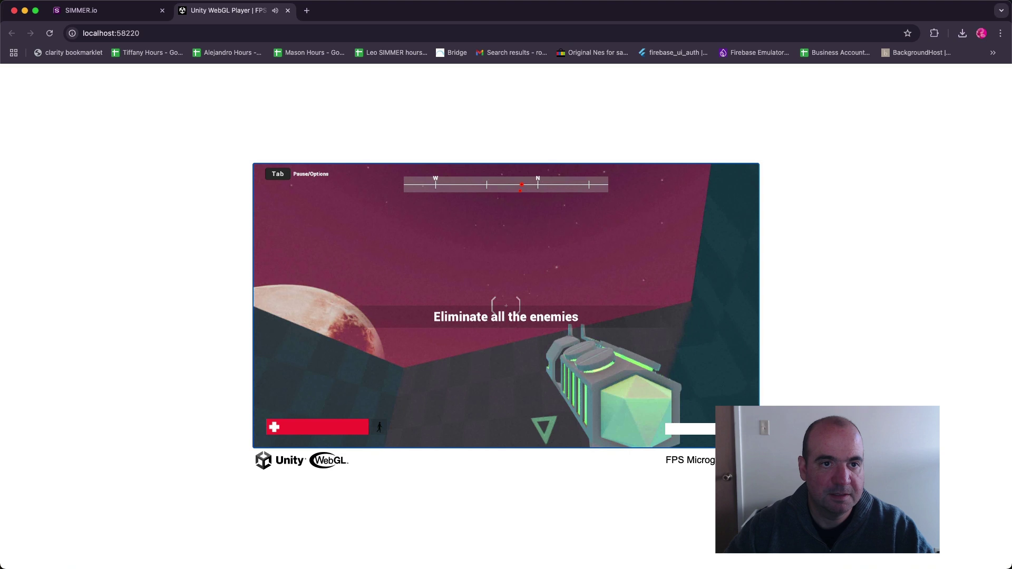
key(Escape)
On simmer.io's upload page, drop the WebGLBuild folder from Downloads onto the drop zone
click(127, 15)
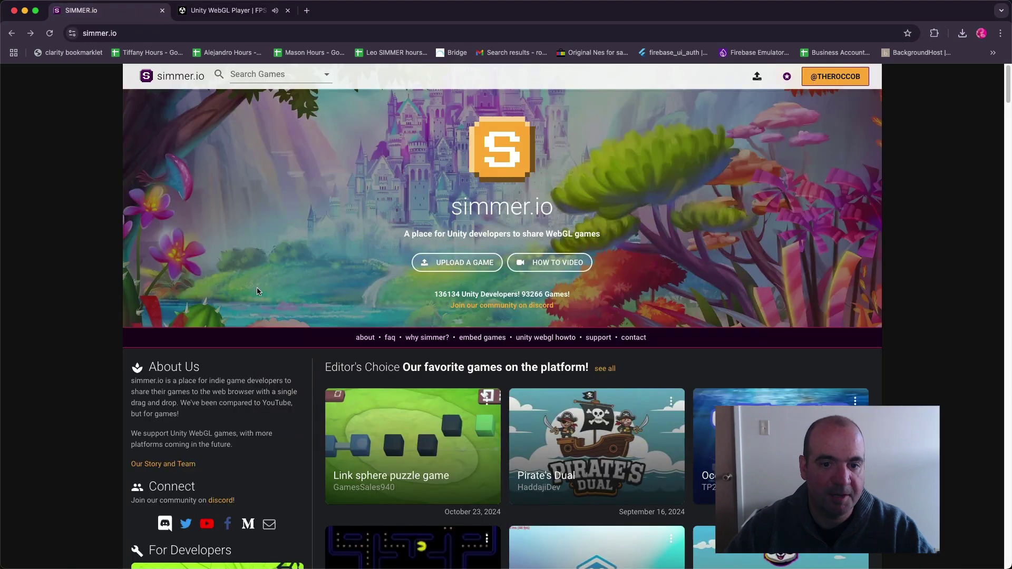
click(475, 265)
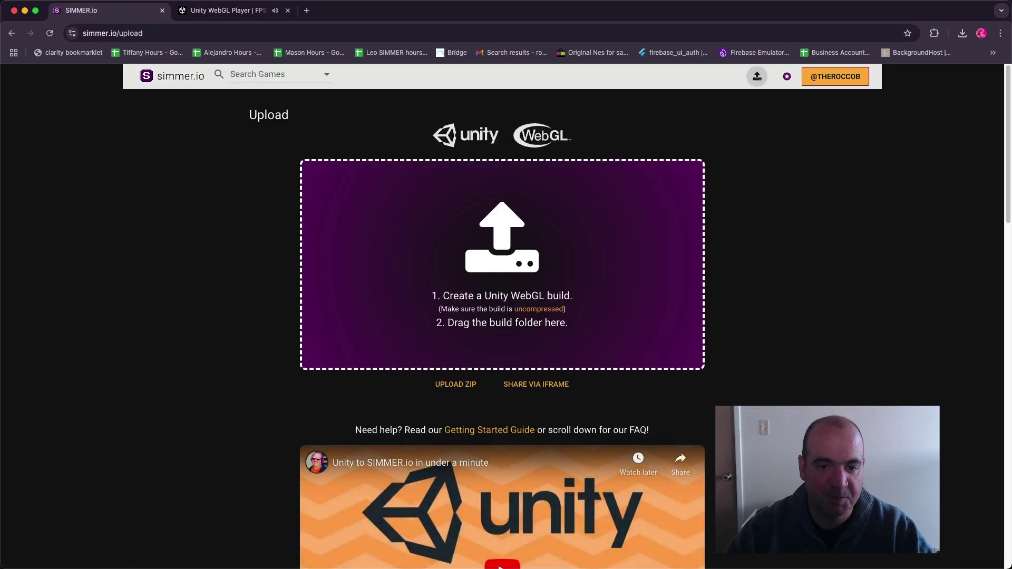
click(502, 261)
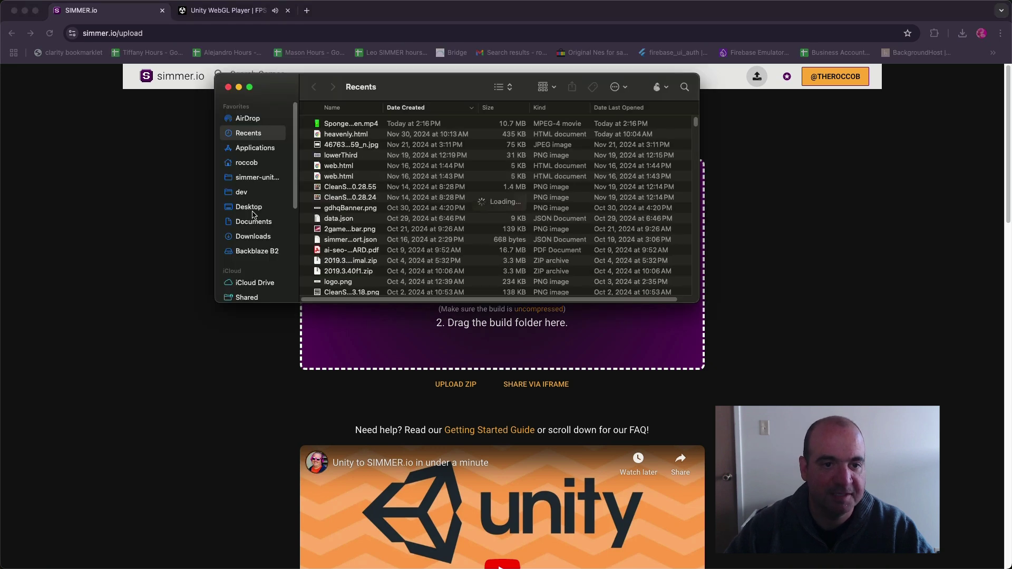
click(253, 236)
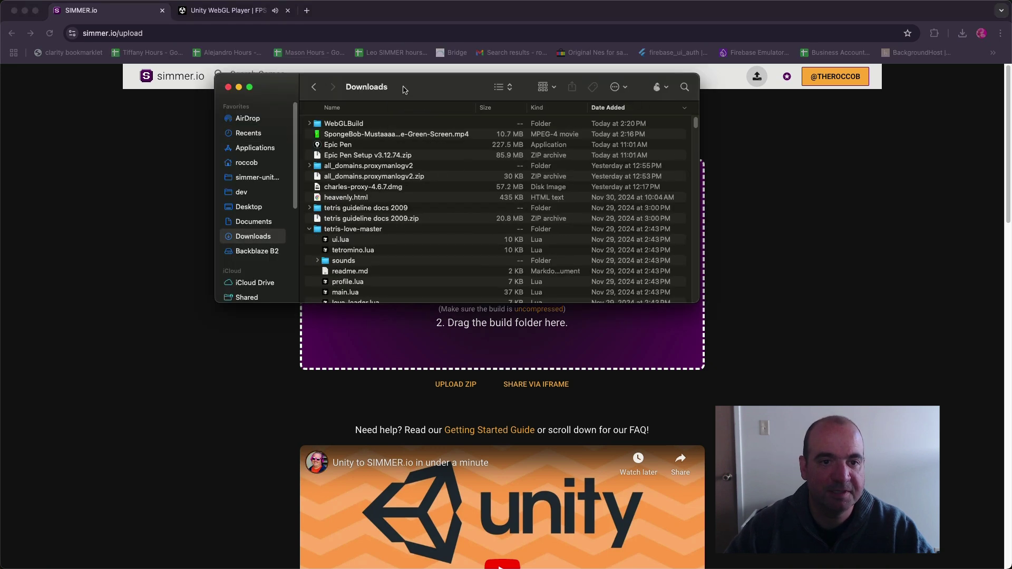
mouse_move(403, 89)
mouse_down()
mouse_move(276, 370)
mouse_move(414, 558)
mouse_move(445, 517)
mouse_up()
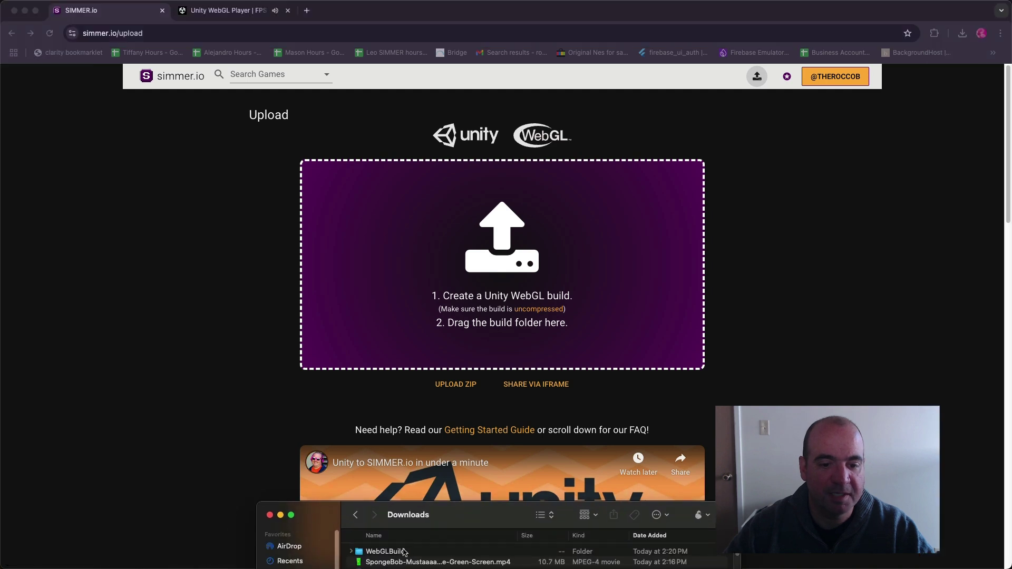
drag(404, 551, 516, 283)
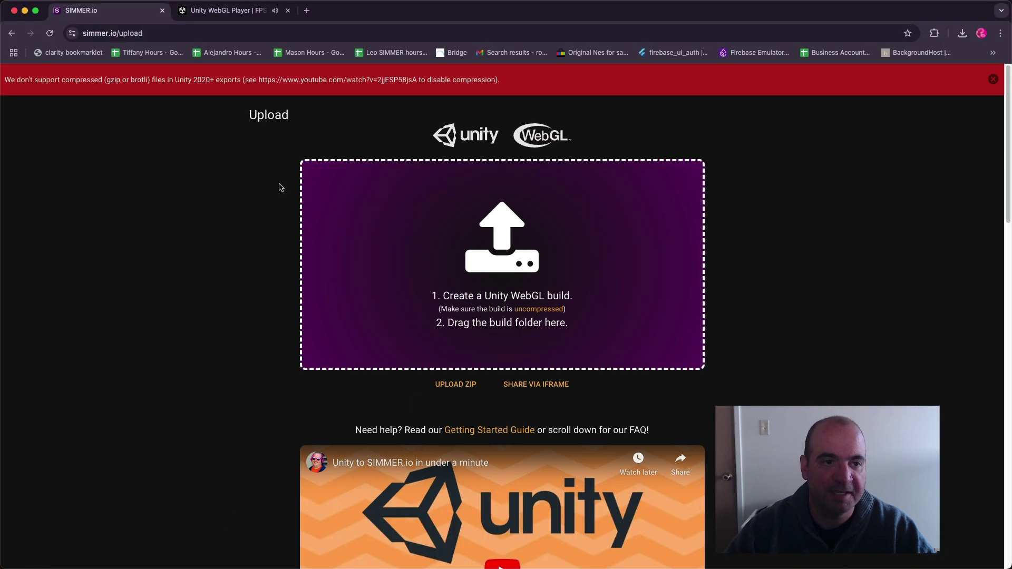
Select the compressed-build warning text and its YouTube guide link
drag(42, 79, 133, 80)
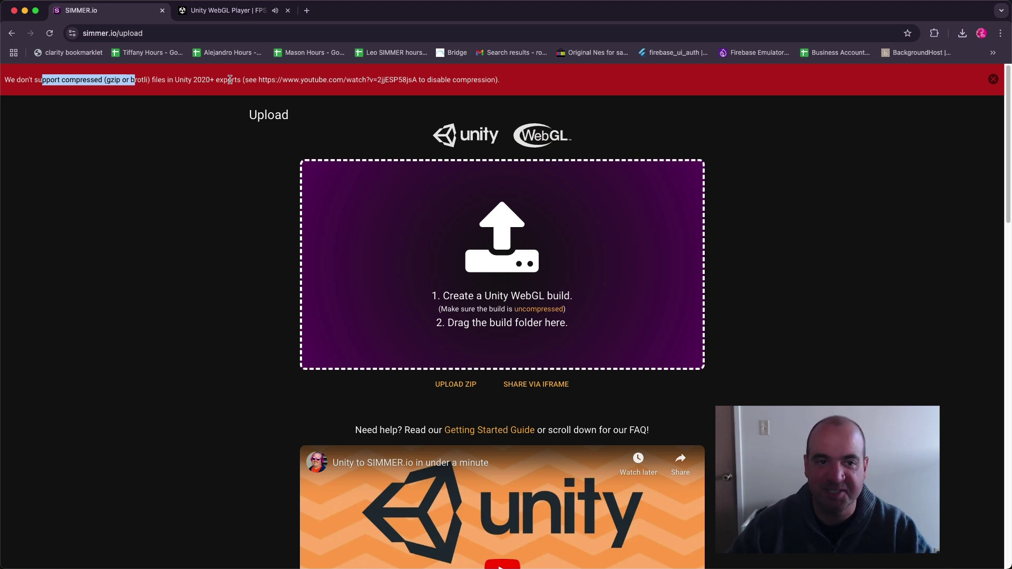
drag(258, 79, 412, 79)
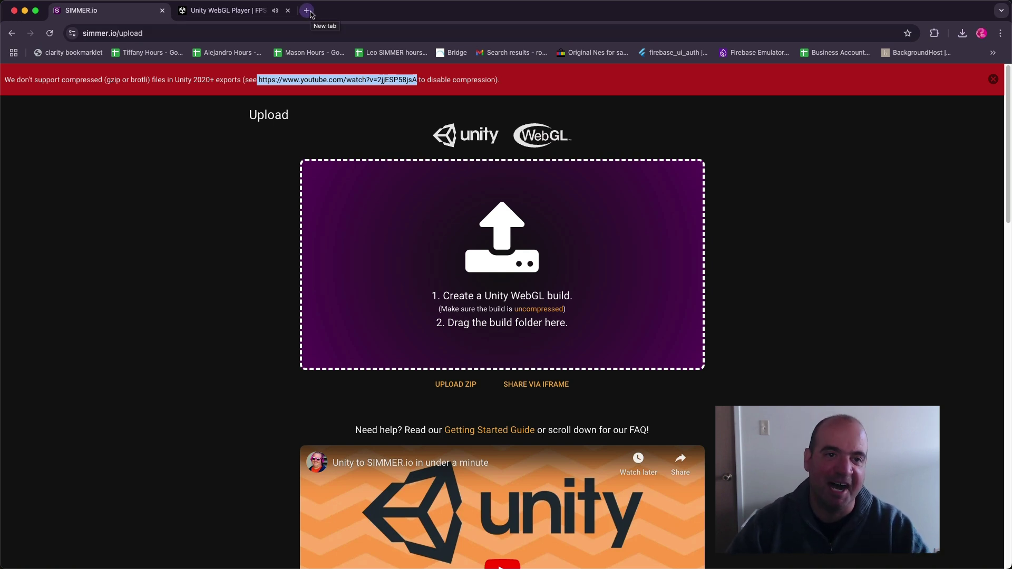
Load the local simmer.io site at localhost:5002 in a new tab
click(309, 11)
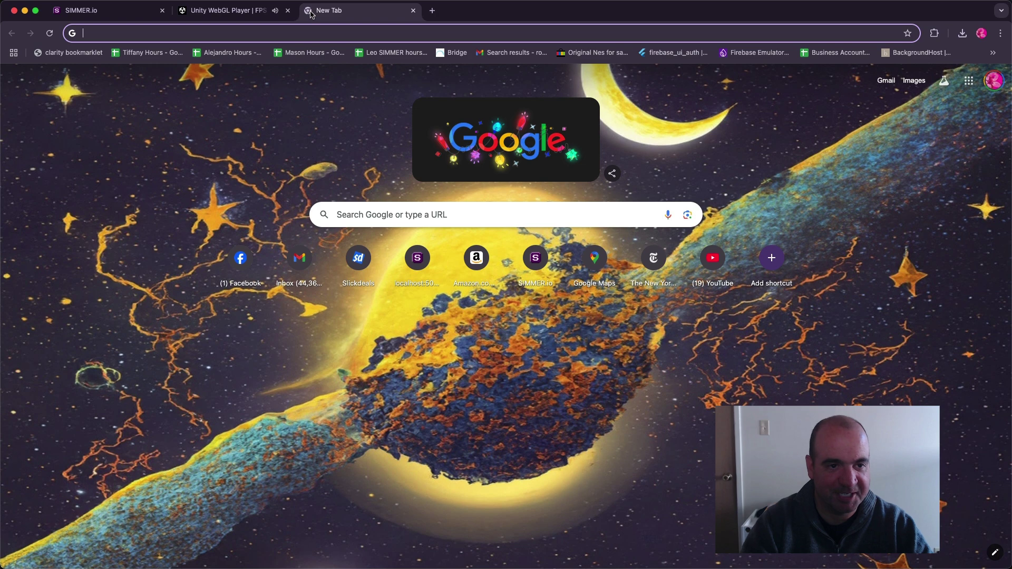
text(loc)
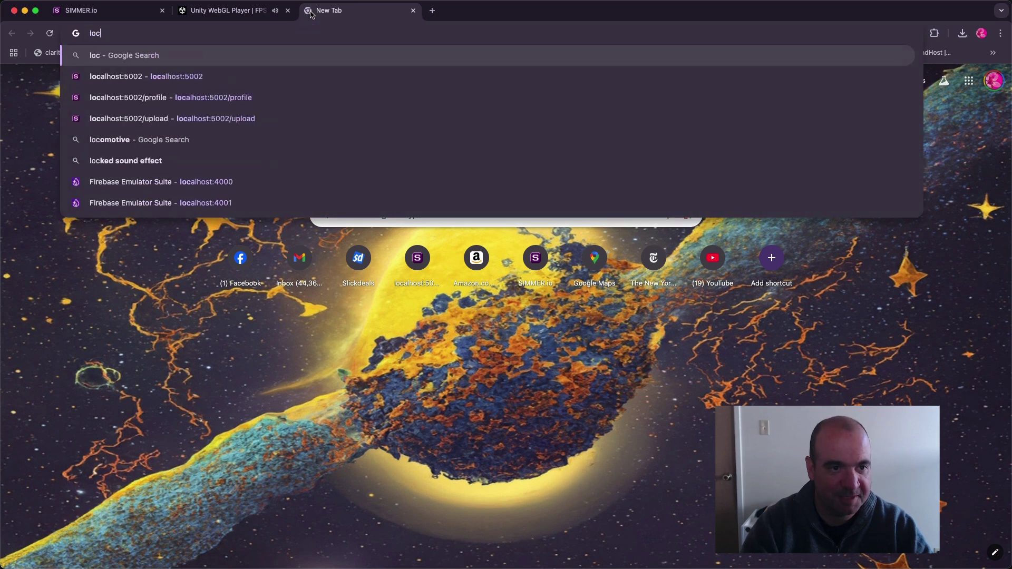
text(a)
key(Return)
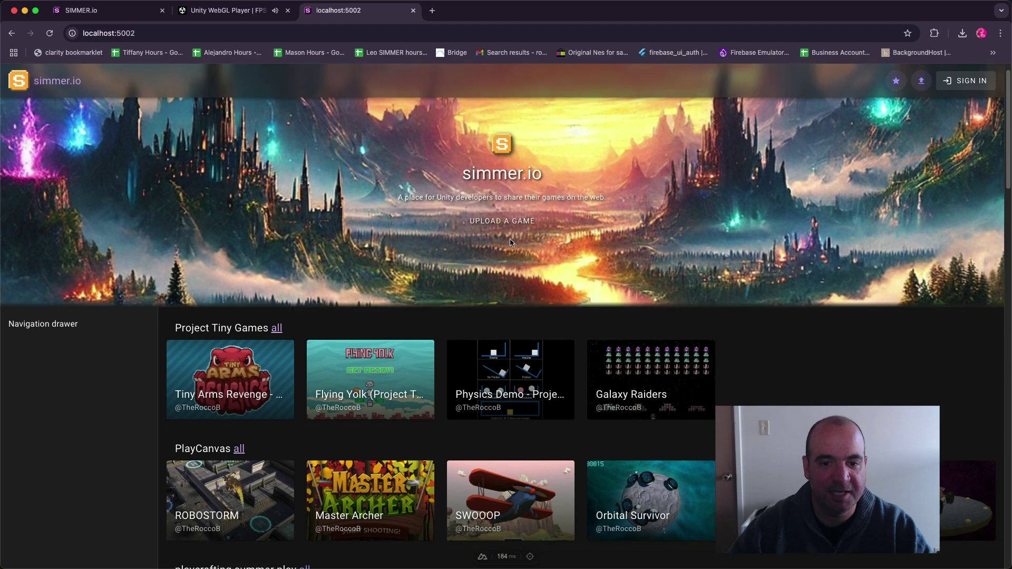
scroll(604, 347, down, 2)
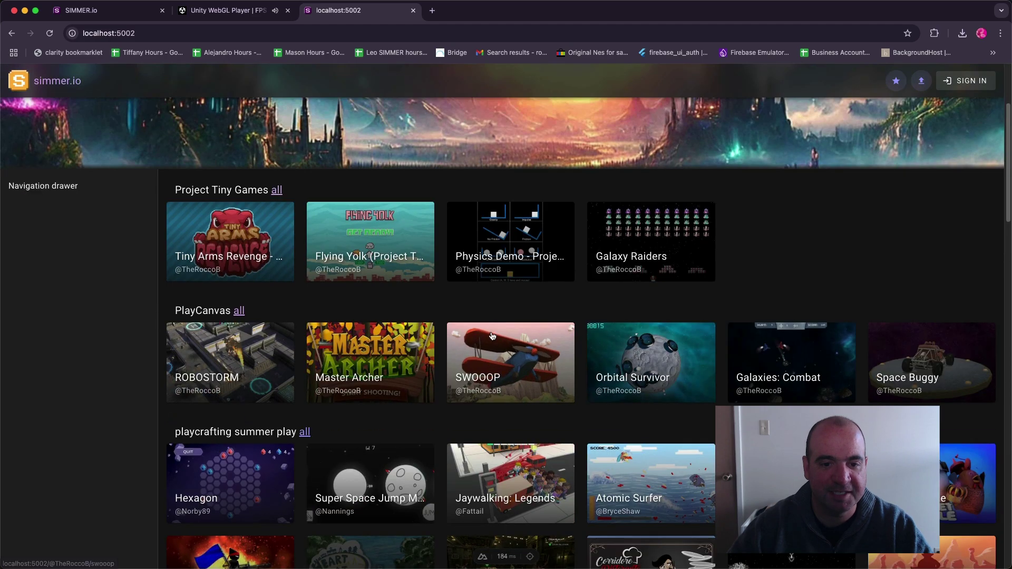
scroll(603, 347, down, 3)
scroll(609, 333, down, 3)
scroll(621, 286, up, 4)
scroll(622, 287, up, 5)
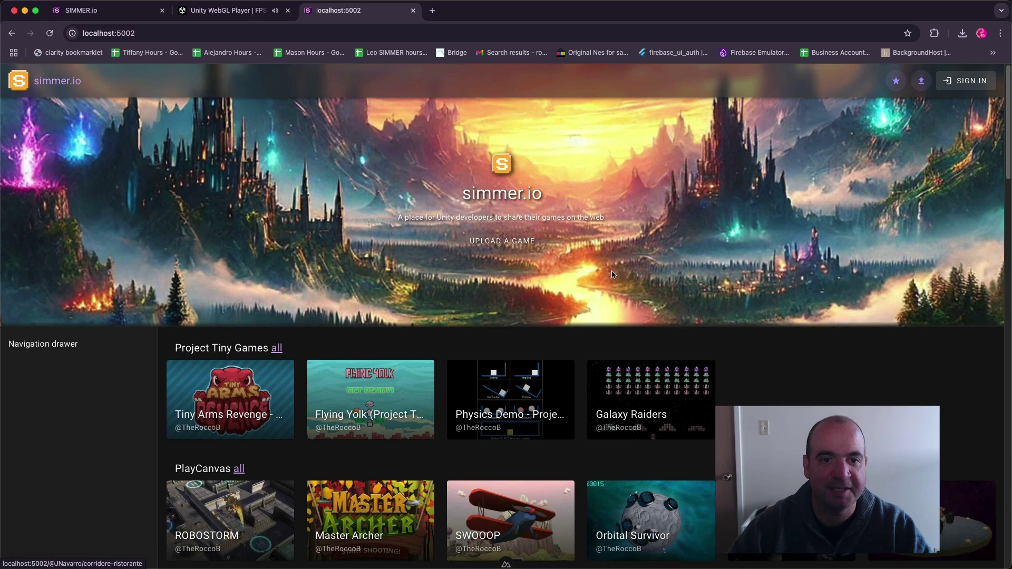
Sign in with Google and upload the WebGL Build folder to the staging page
click(507, 239)
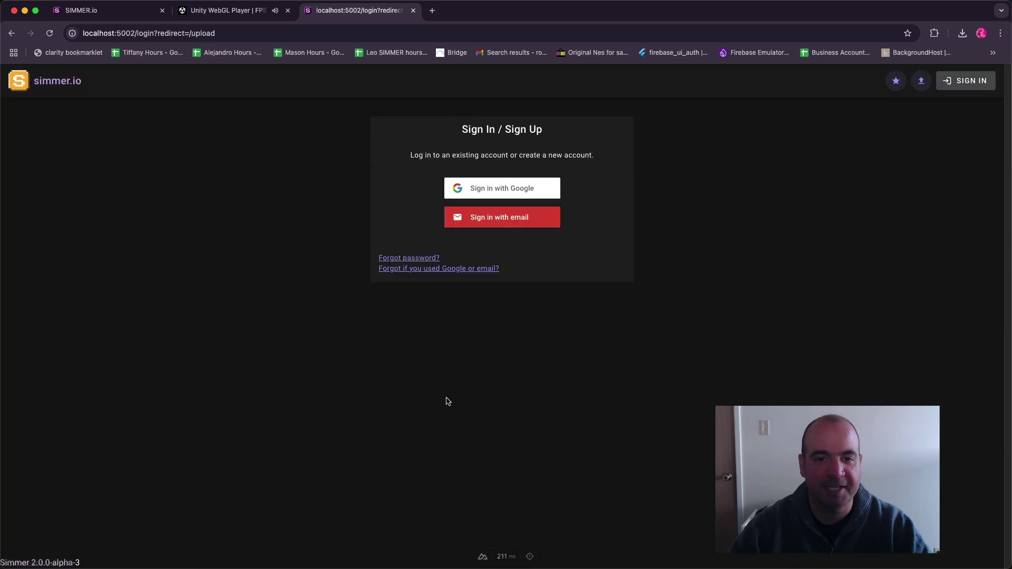
click(500, 192)
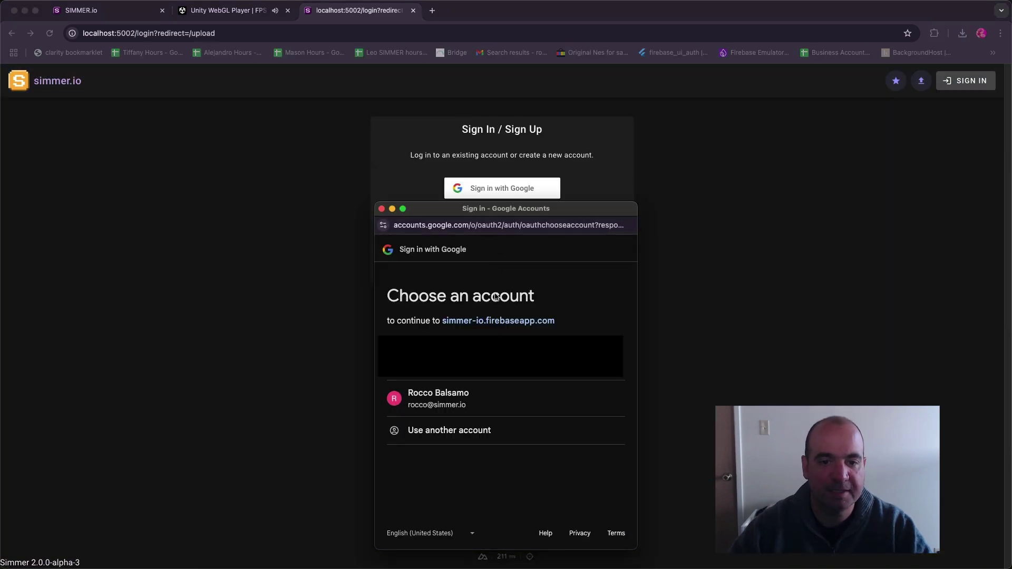
click(461, 383)
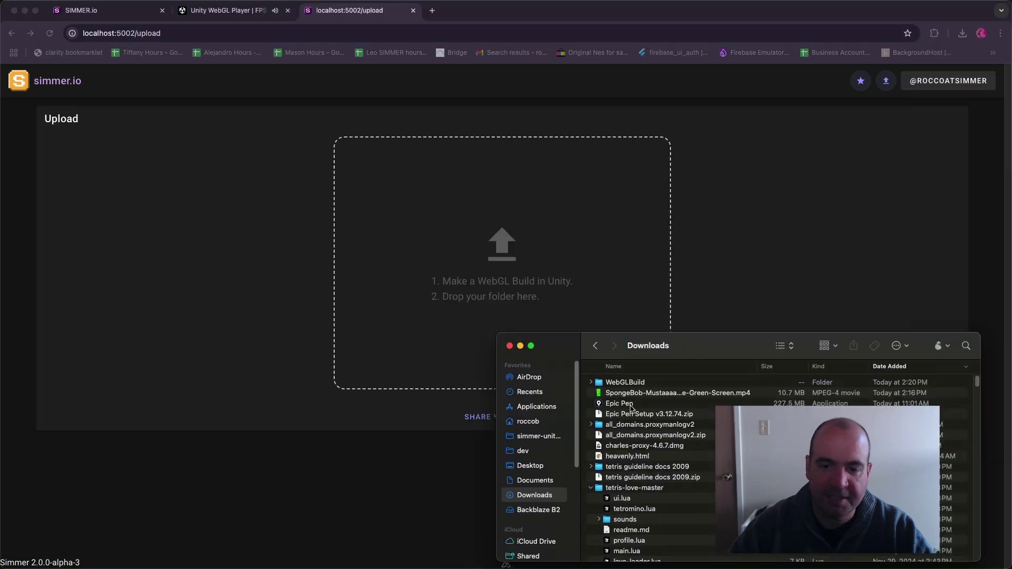
click(624, 384)
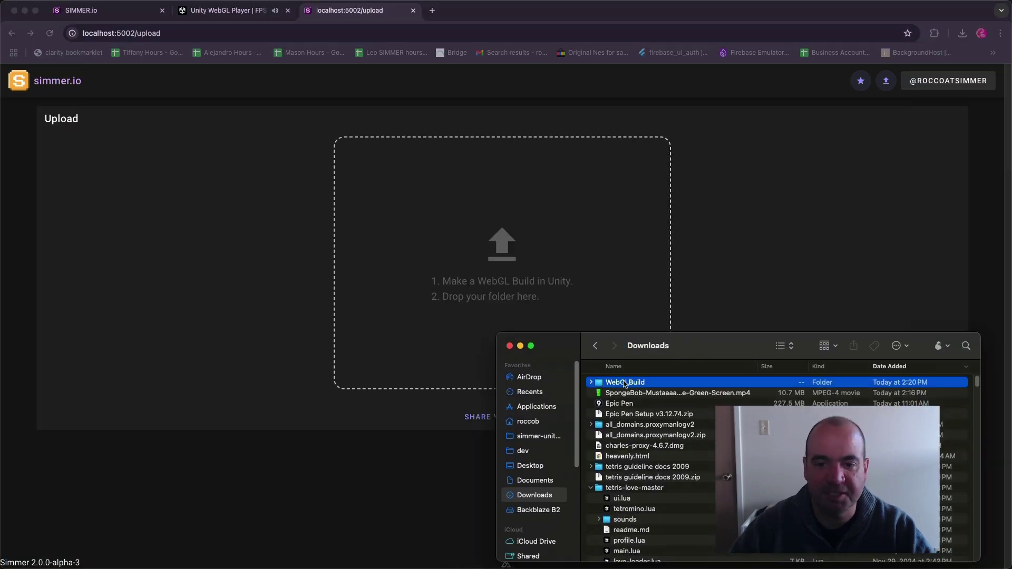
drag(626, 385, 587, 251)
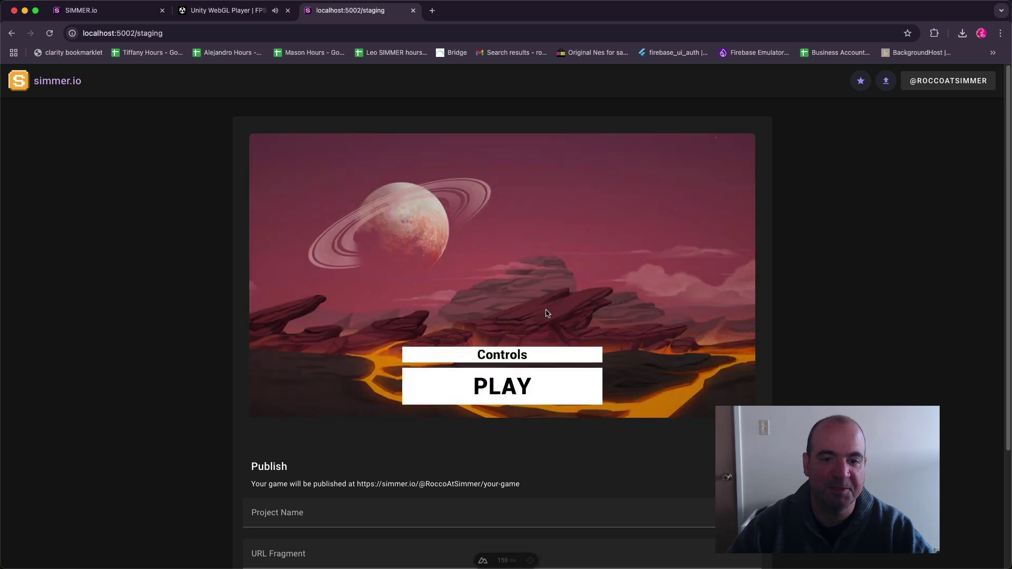
Test the game, name the project '3D Game' and highlight its 3d-game publish address
click(523, 385)
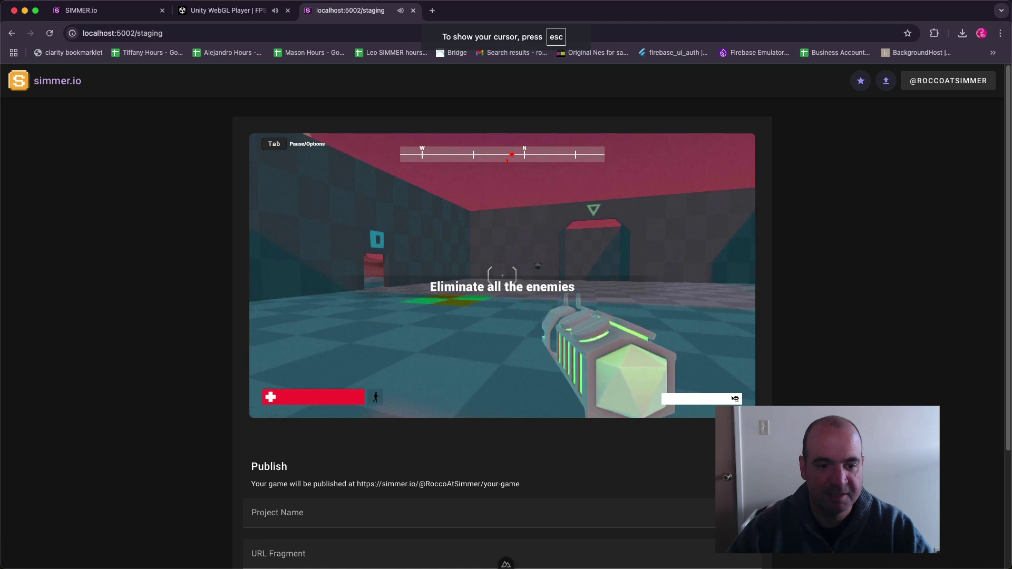
key(Escape)
click(369, 512)
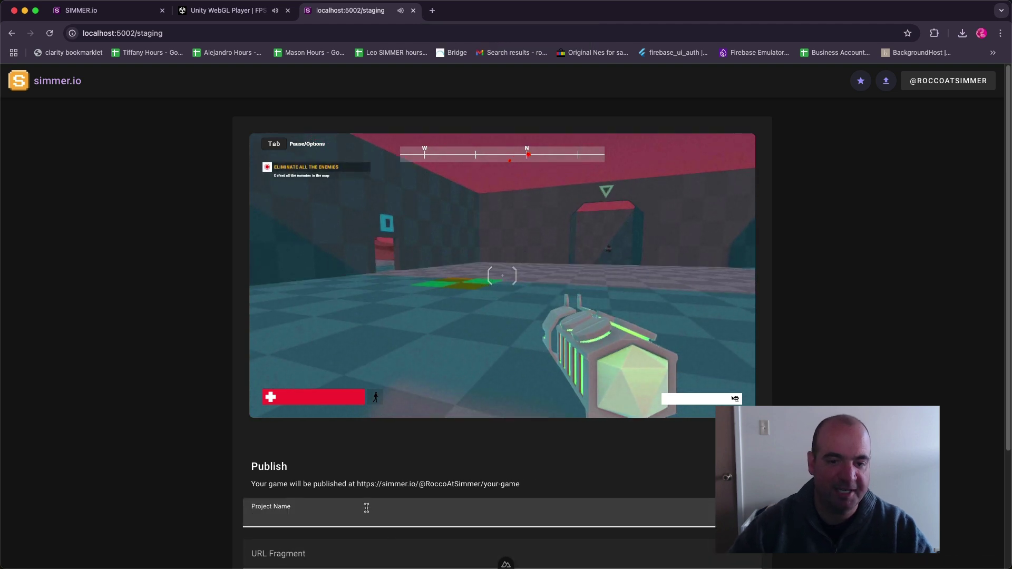
text(3D)
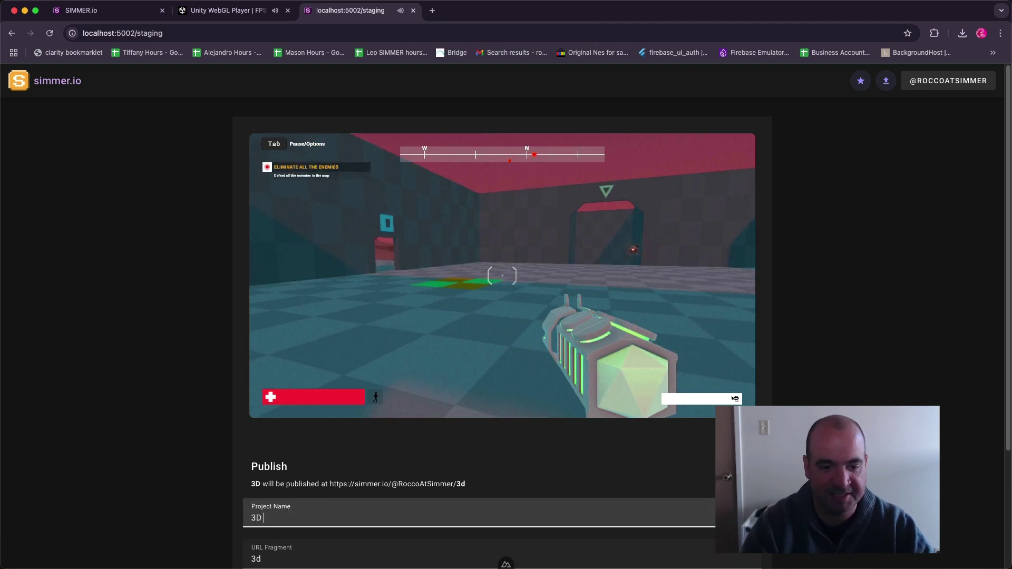
text( Game)
scroll(369, 506, down, 2)
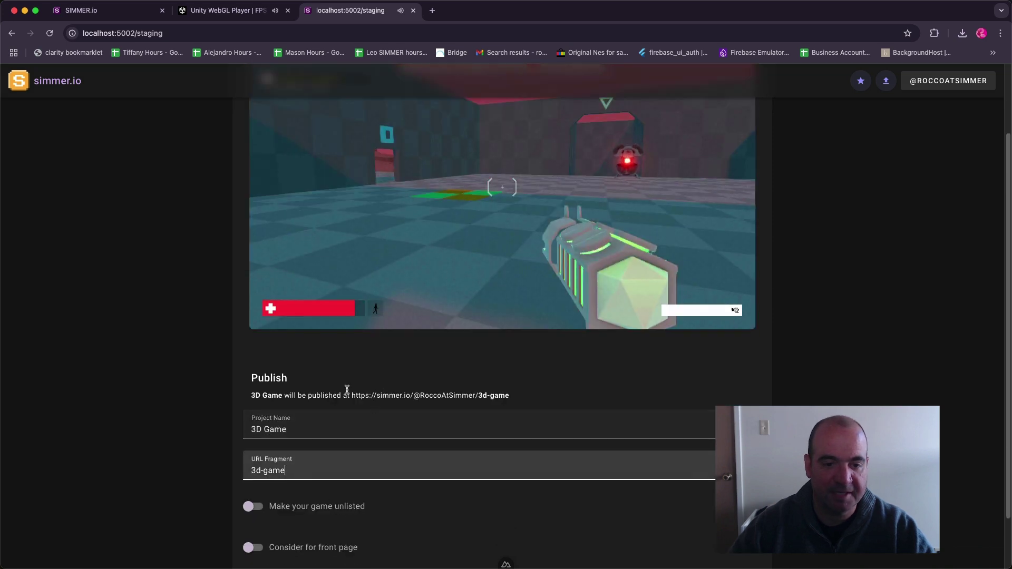
drag(349, 395, 517, 402)
scroll(519, 443, down, 2)
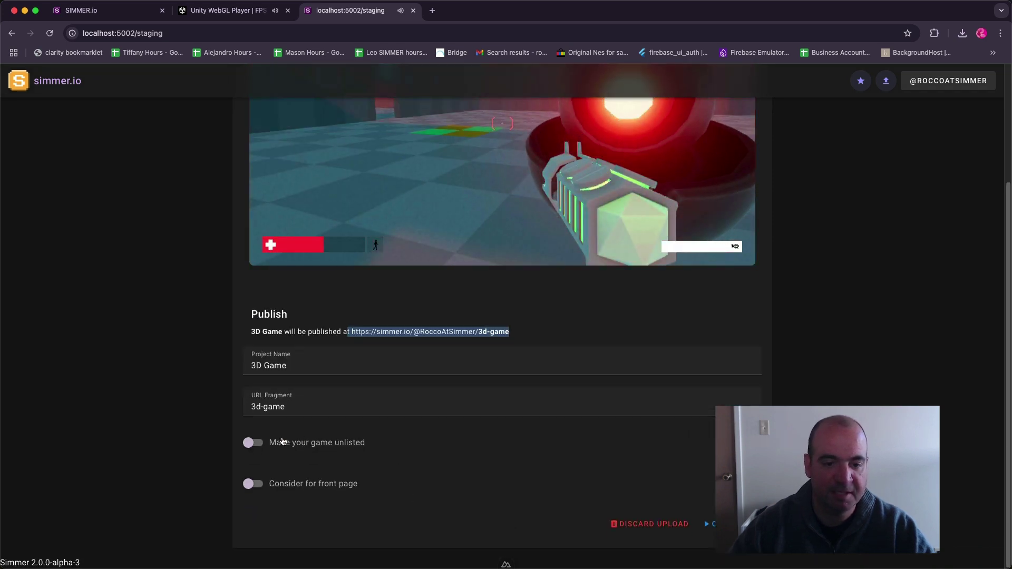
Choose the in-game shooter screenshot from the carousel and proceed to cropping it
click(708, 524)
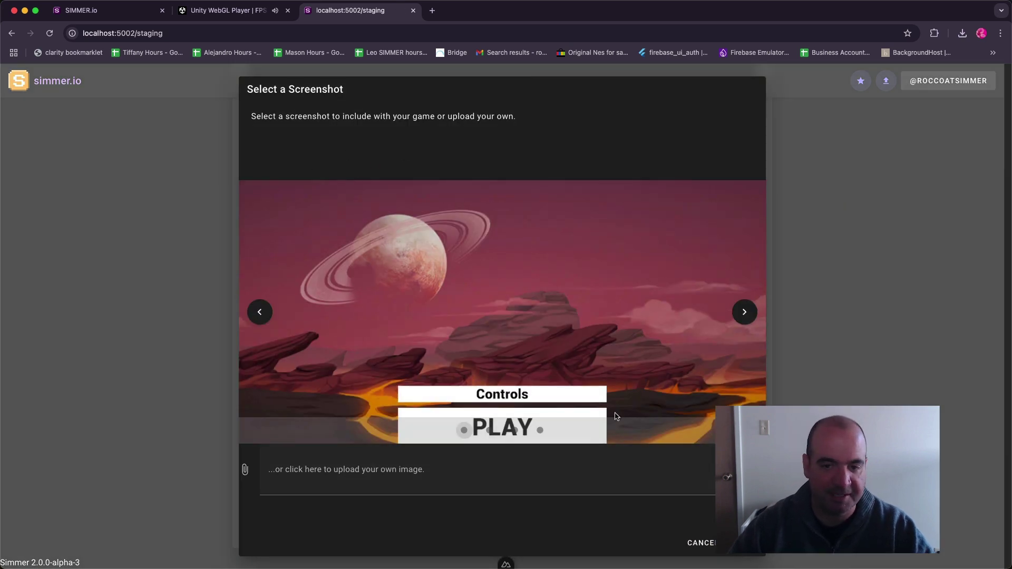
click(748, 313)
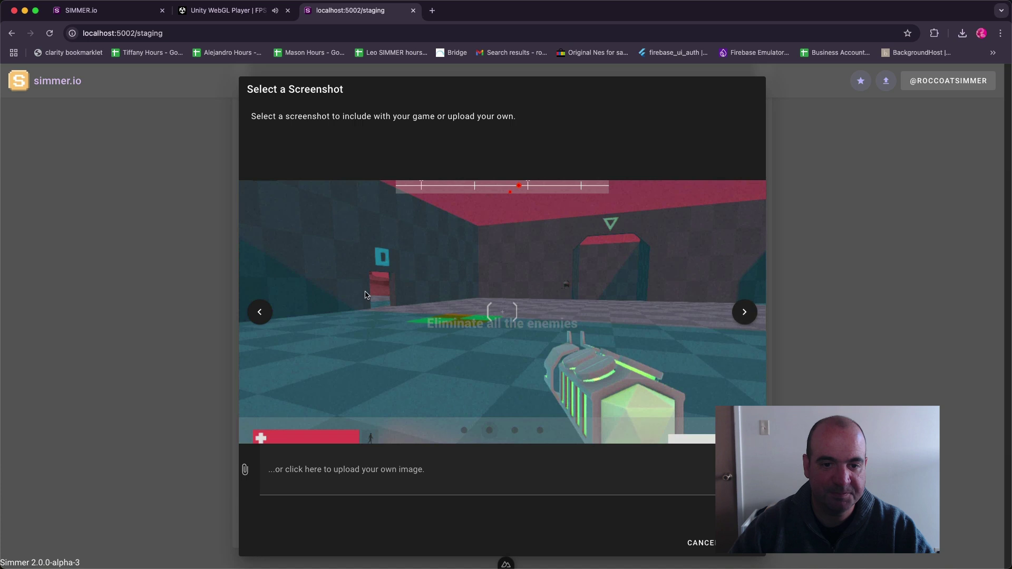
click(261, 312)
click(747, 313)
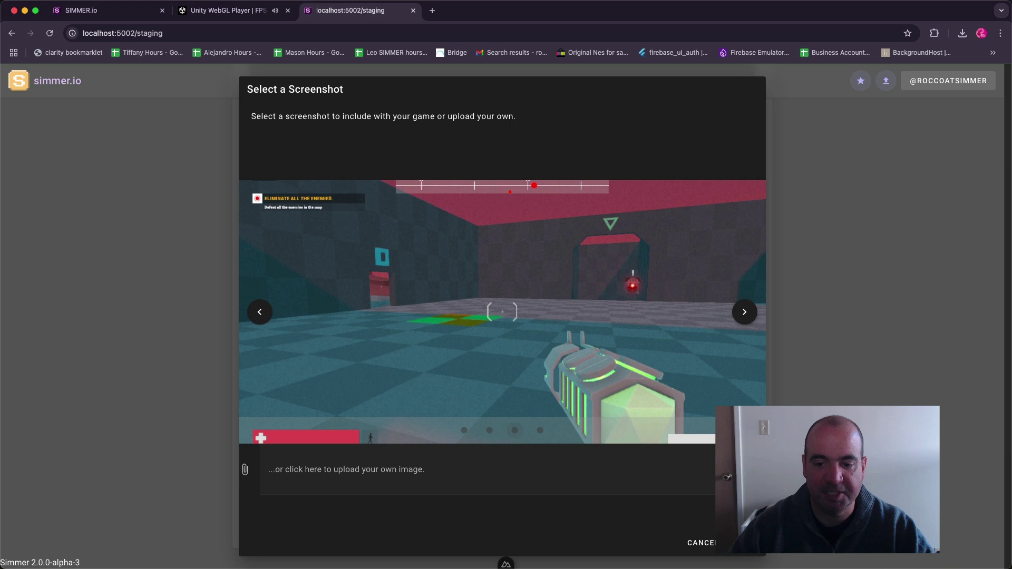
click(598, 546)
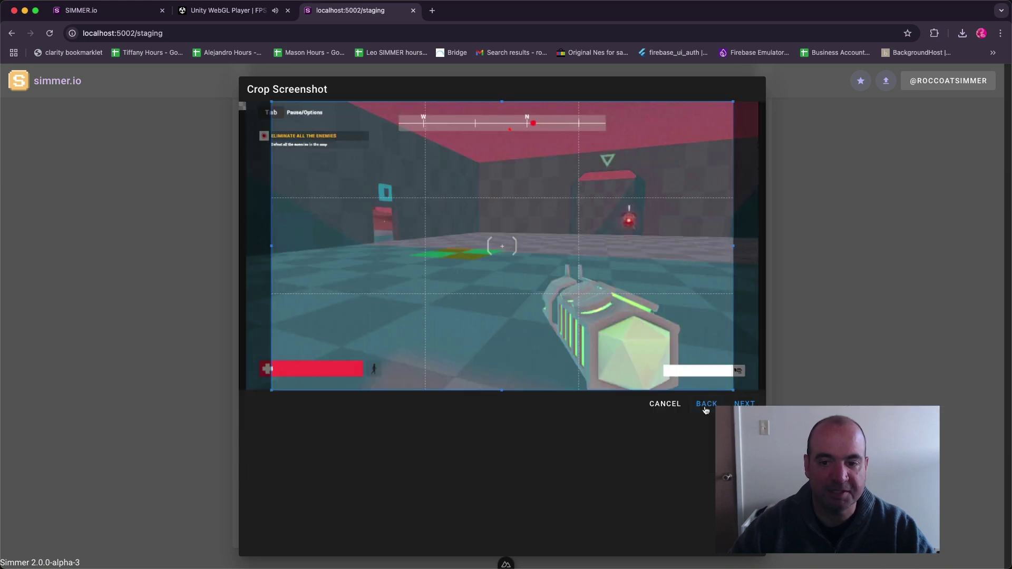
Accept the crop and enter the description 'Epic Shooter Game! Try it out!'
click(748, 400)
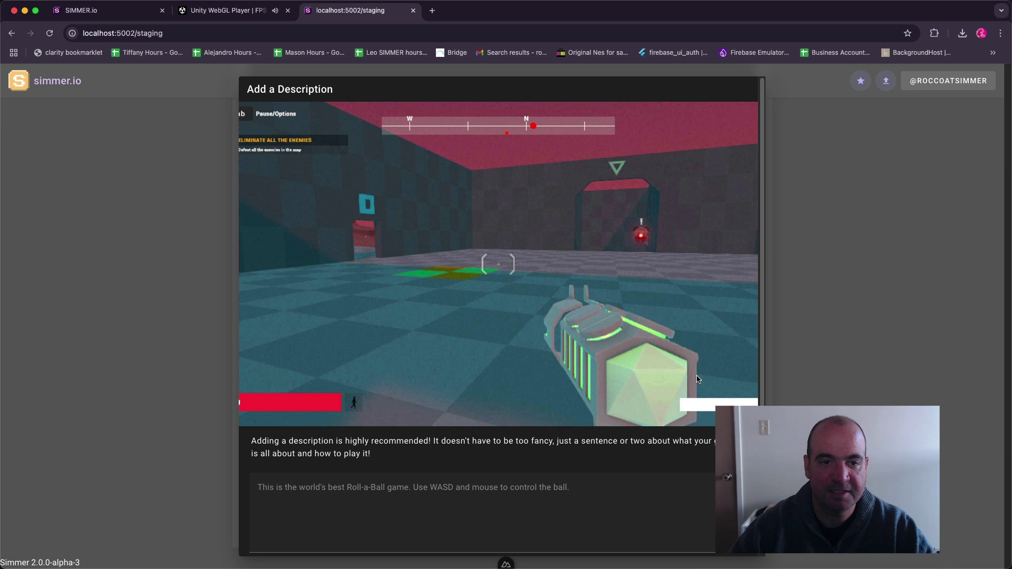
click(448, 489)
scroll(447, 490, down, 1)
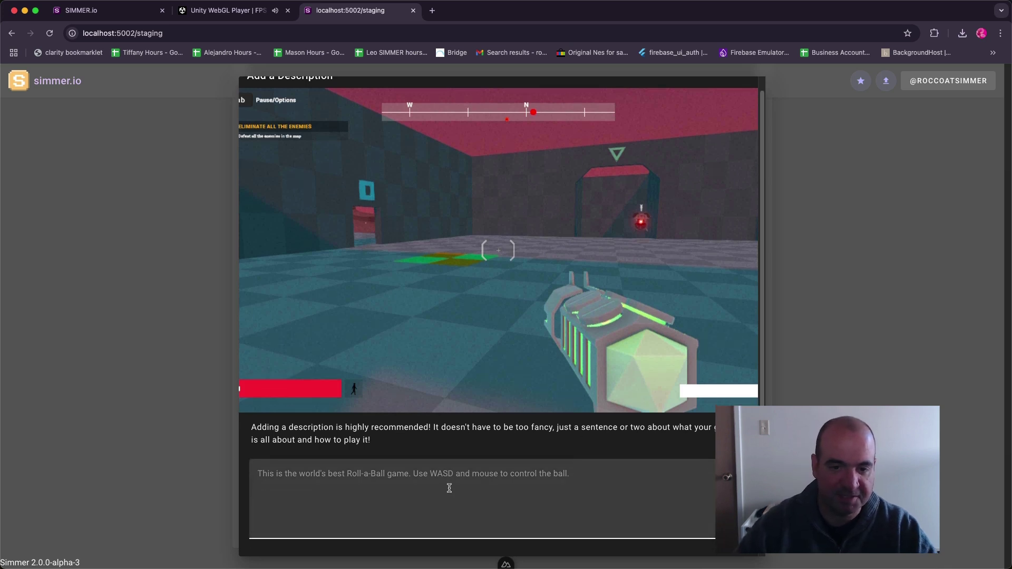
text(Epic Shooter Game! Try)
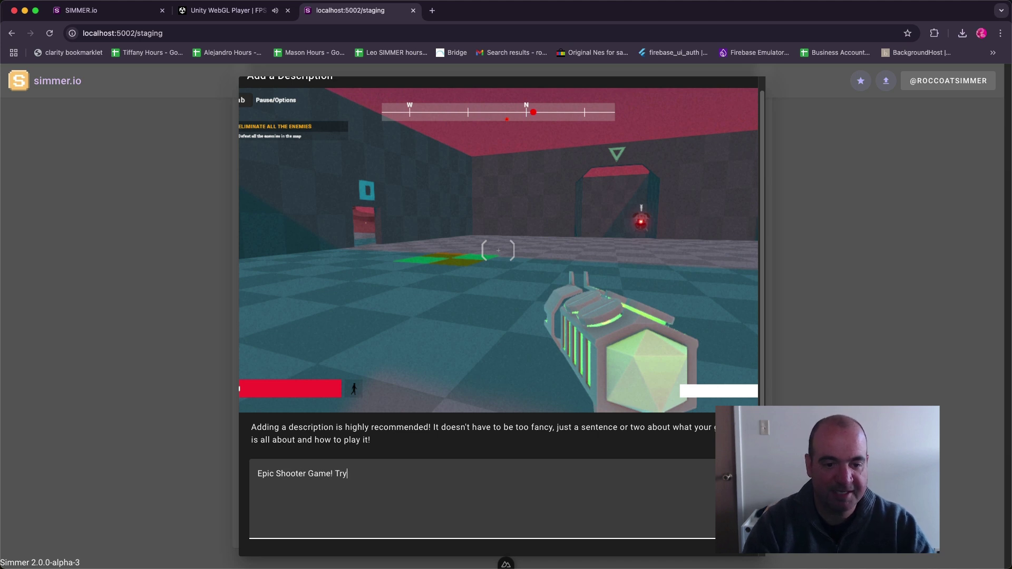
text( it out!)
scroll(448, 490, down, 1)
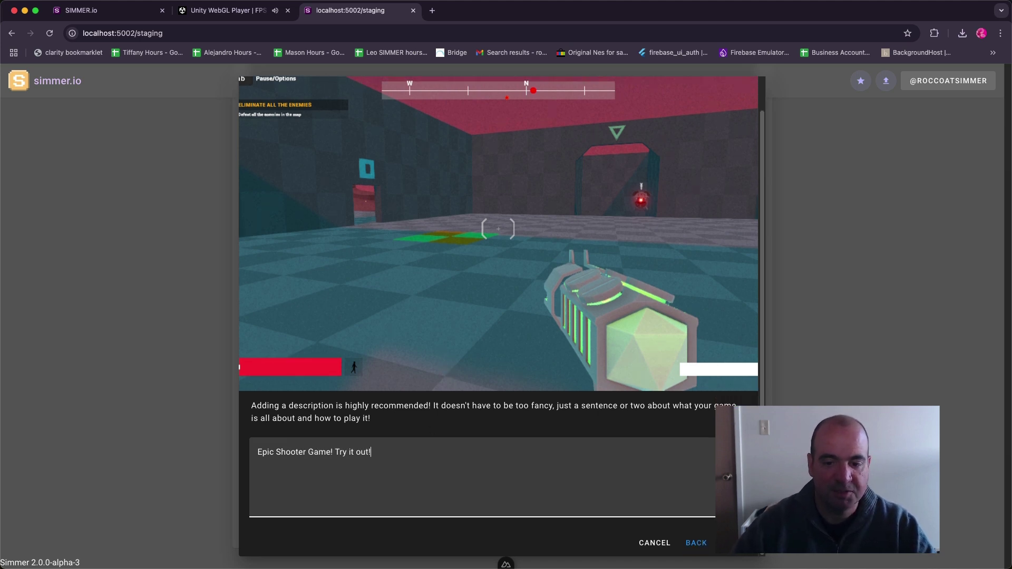